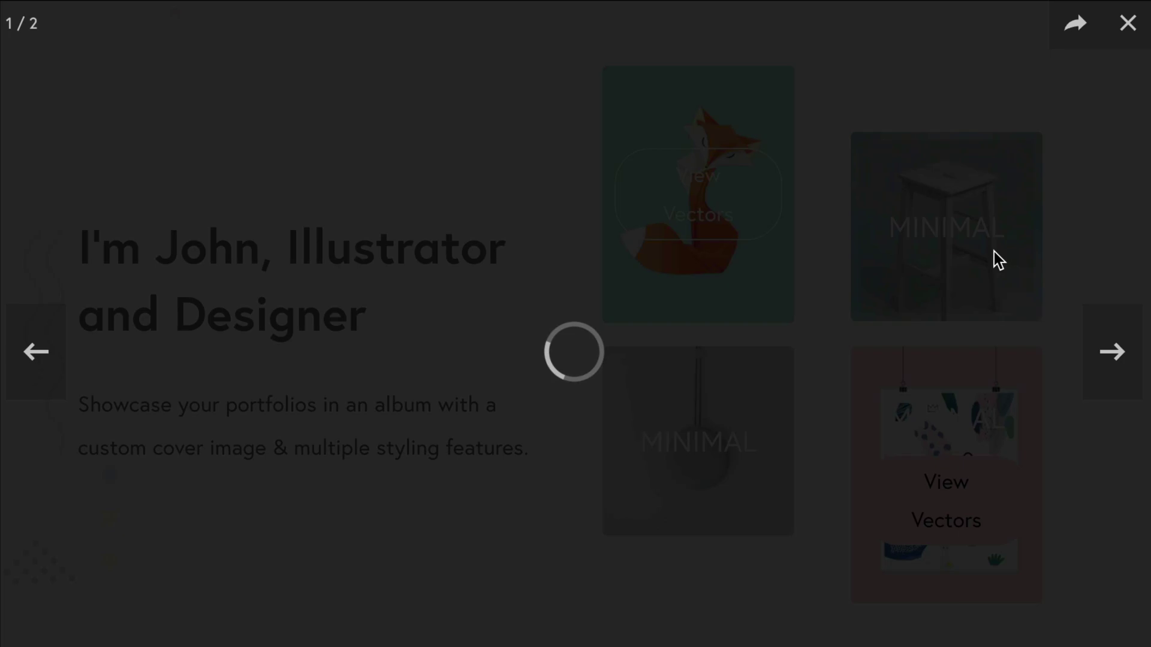
Step: Advance the portfolio lightbox through its images with the next arrow
click(1111, 359)
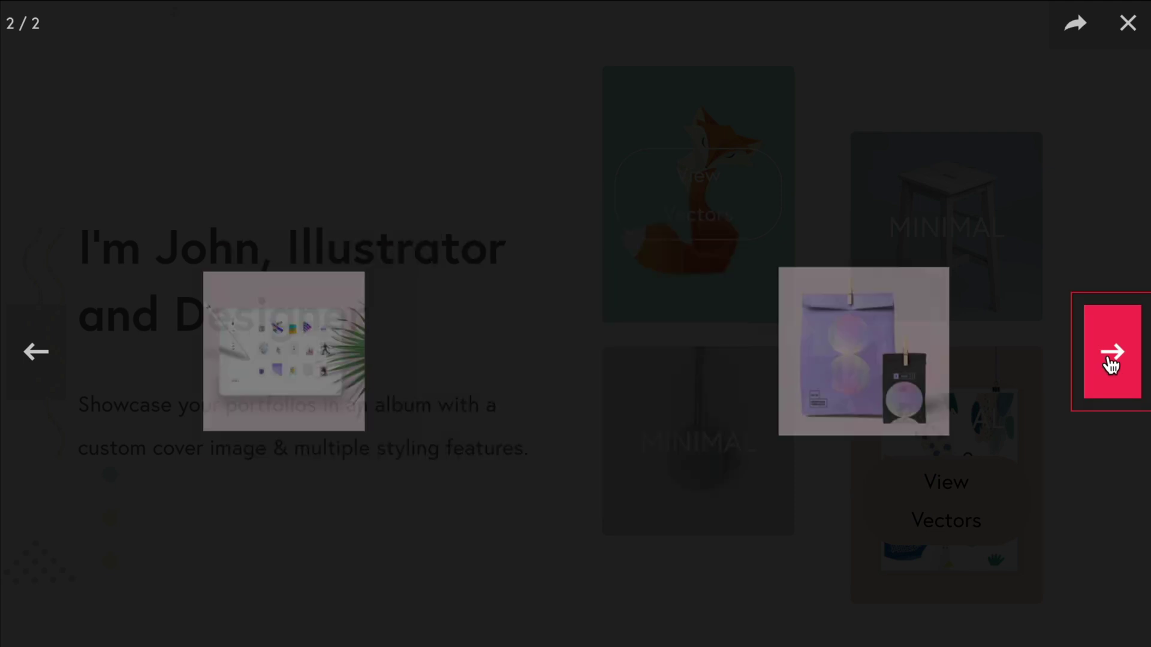
click(1111, 359)
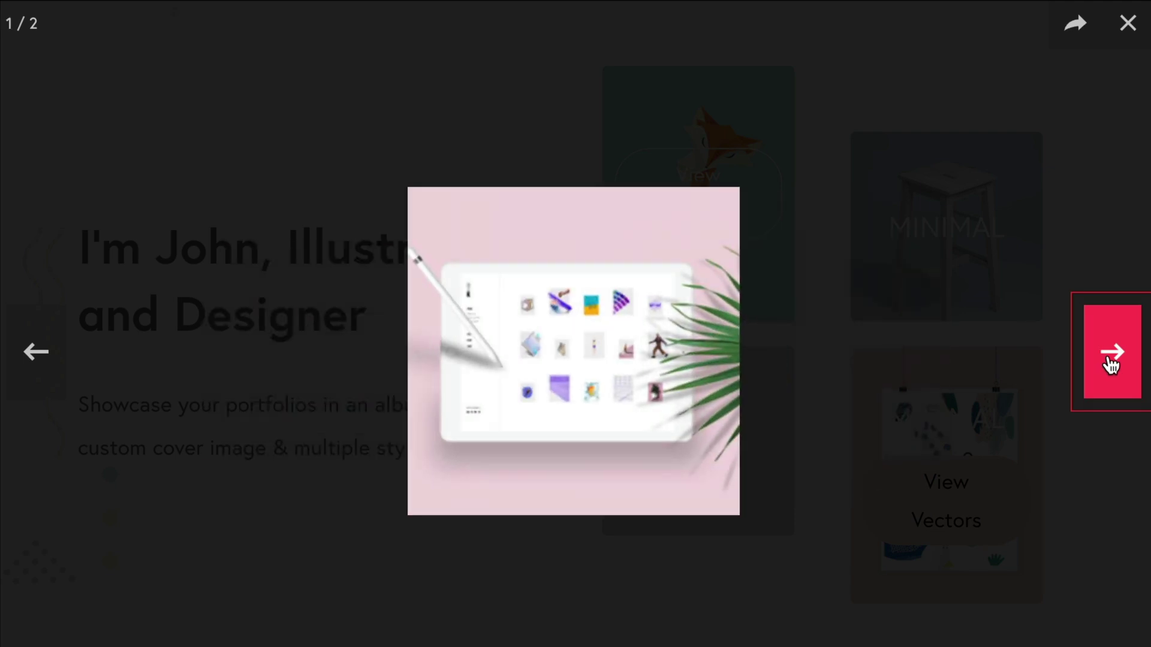
click(1111, 360)
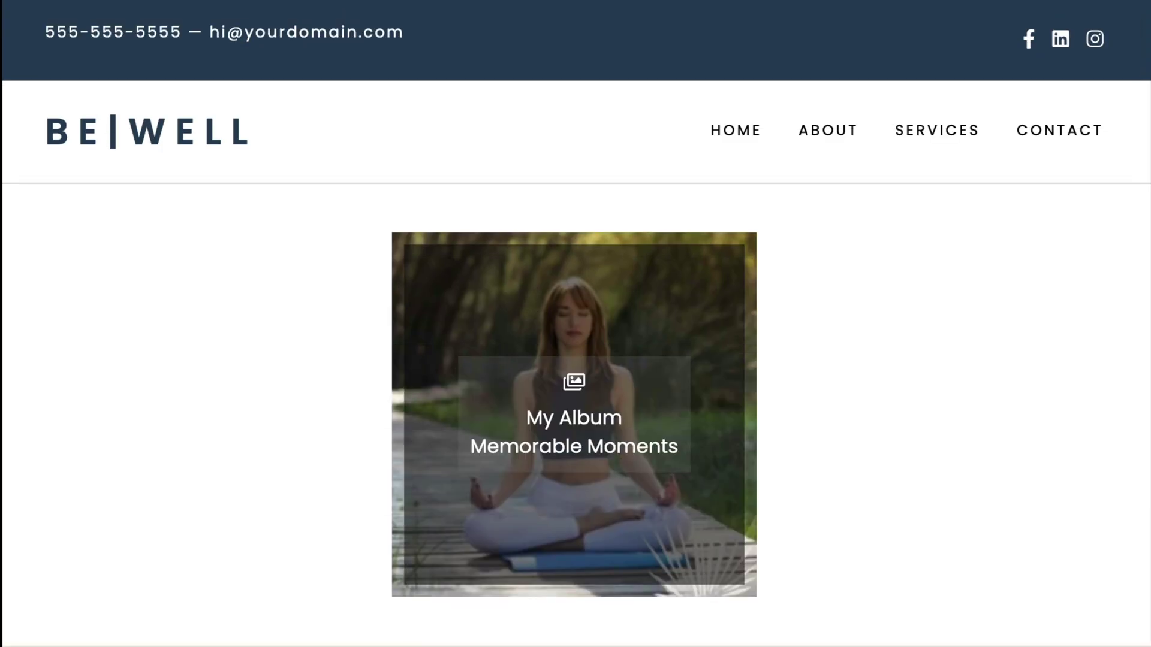
Step: Open the My Album cover in a lightbox and cycle through its photos back to the first
click(727, 450)
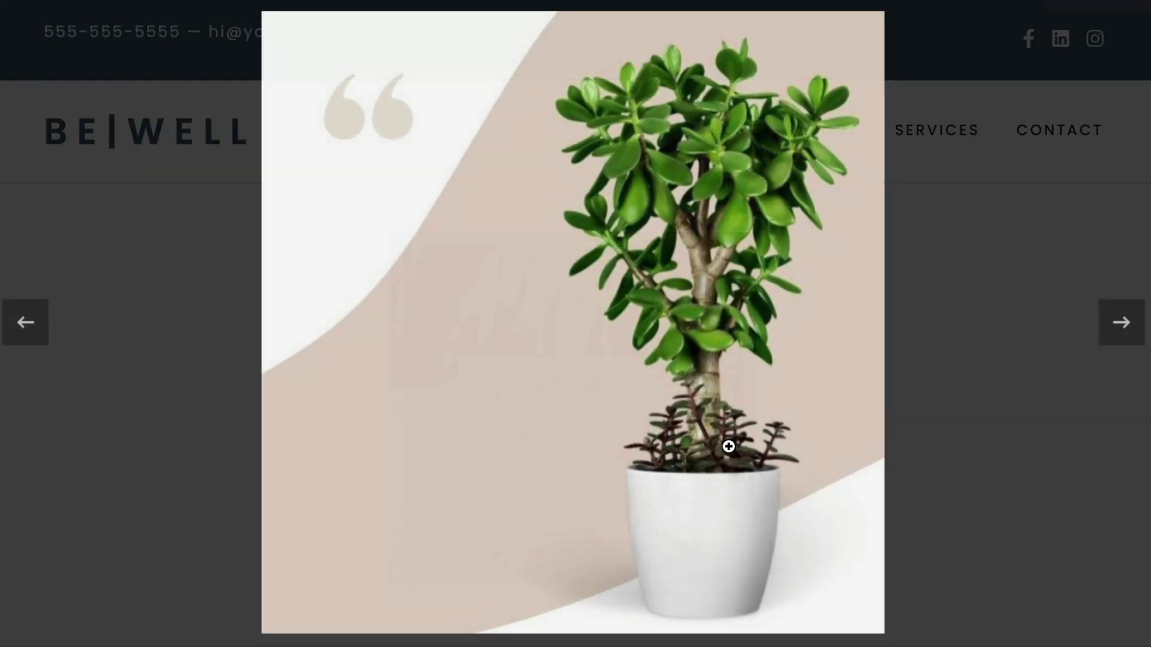
click(1105, 327)
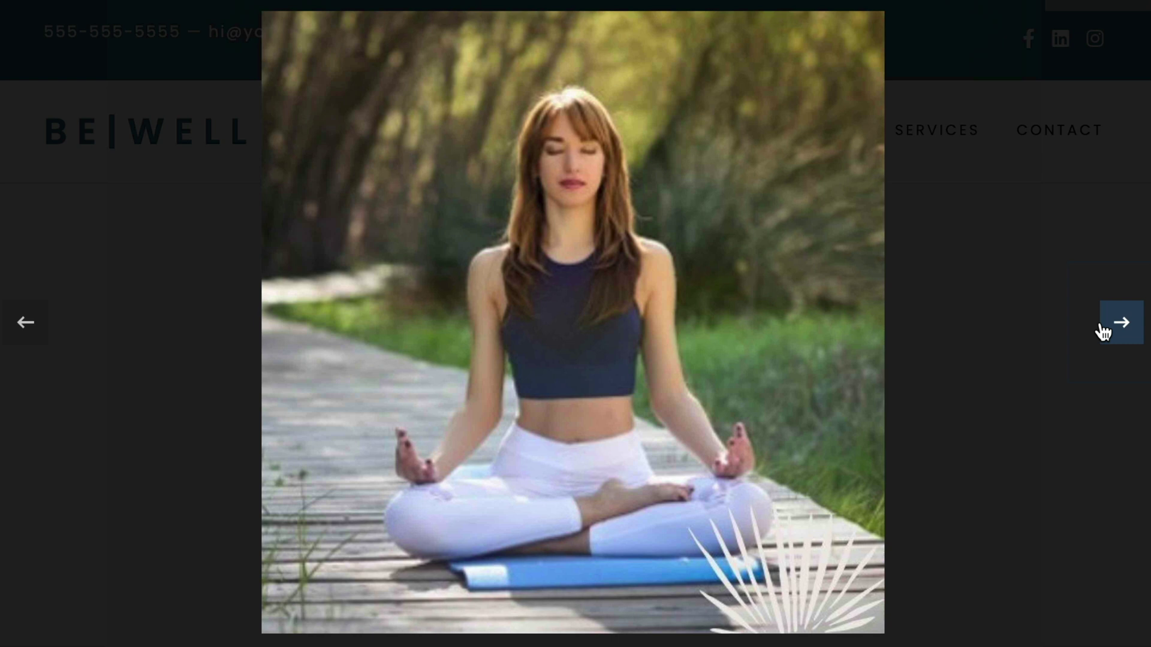
click(1104, 328)
click(1103, 332)
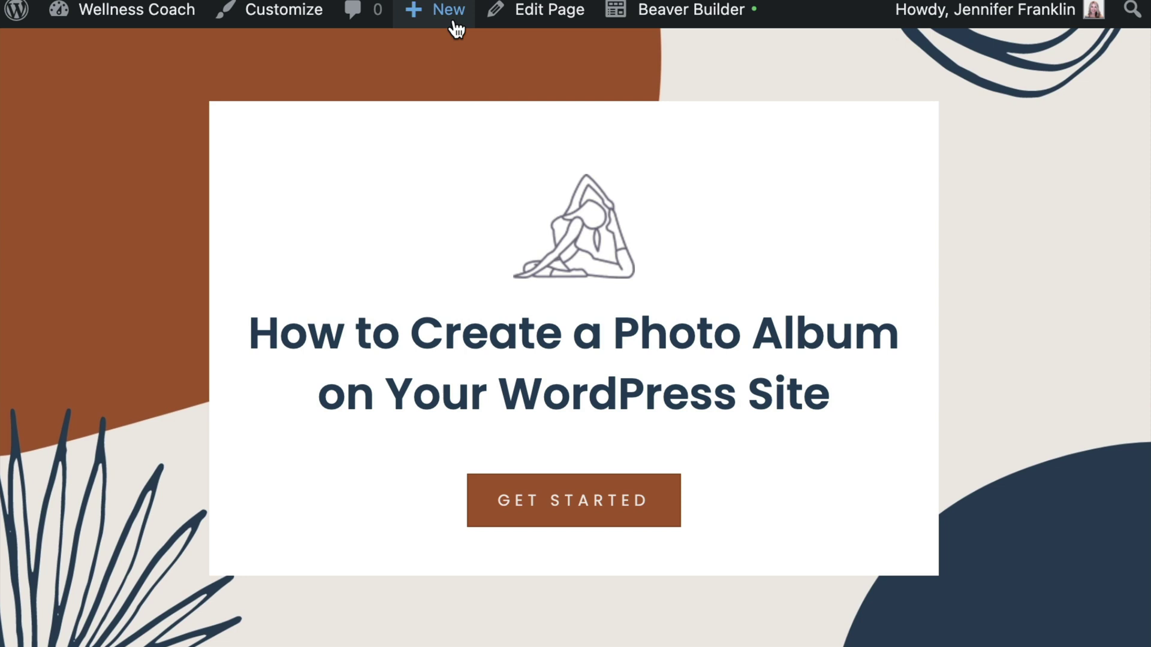
Step: Add a new page titled 'Photo Album' and launch Beaver Builder on it
mouse_move(453, 18)
click(423, 115)
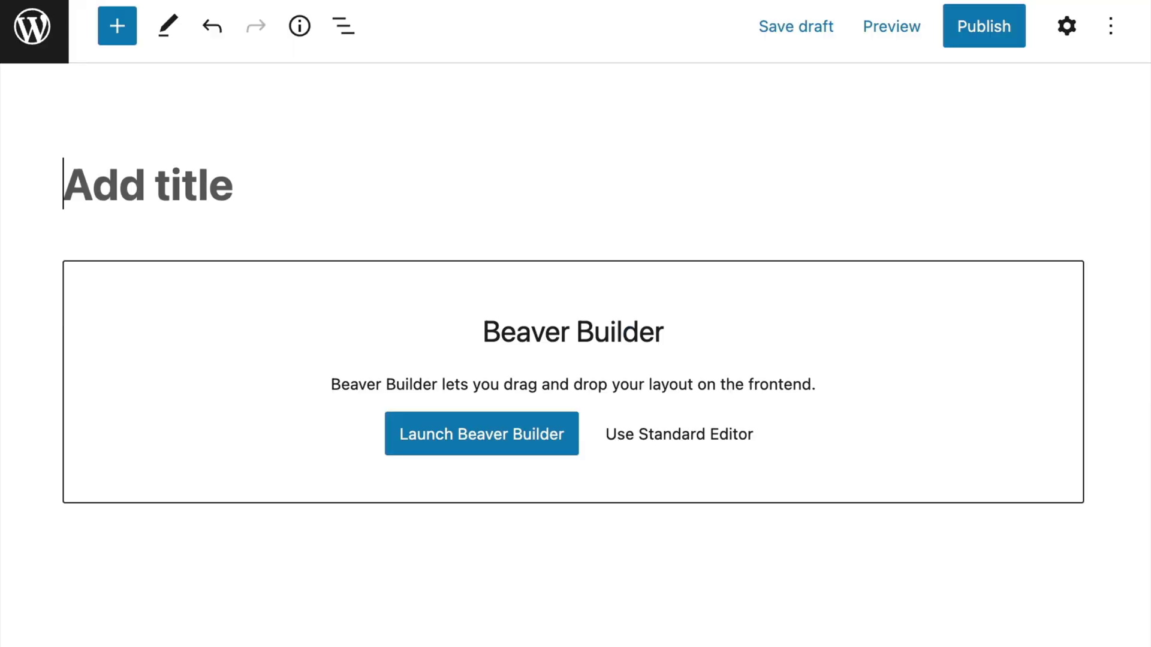
text(Photo Album)
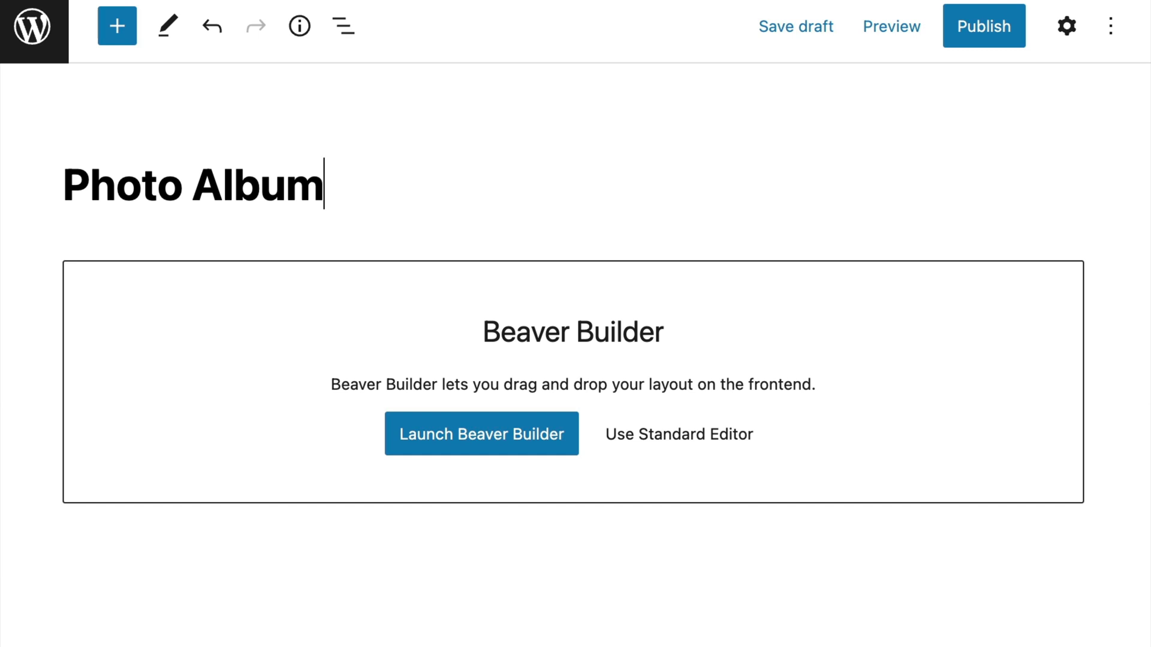
click(566, 450)
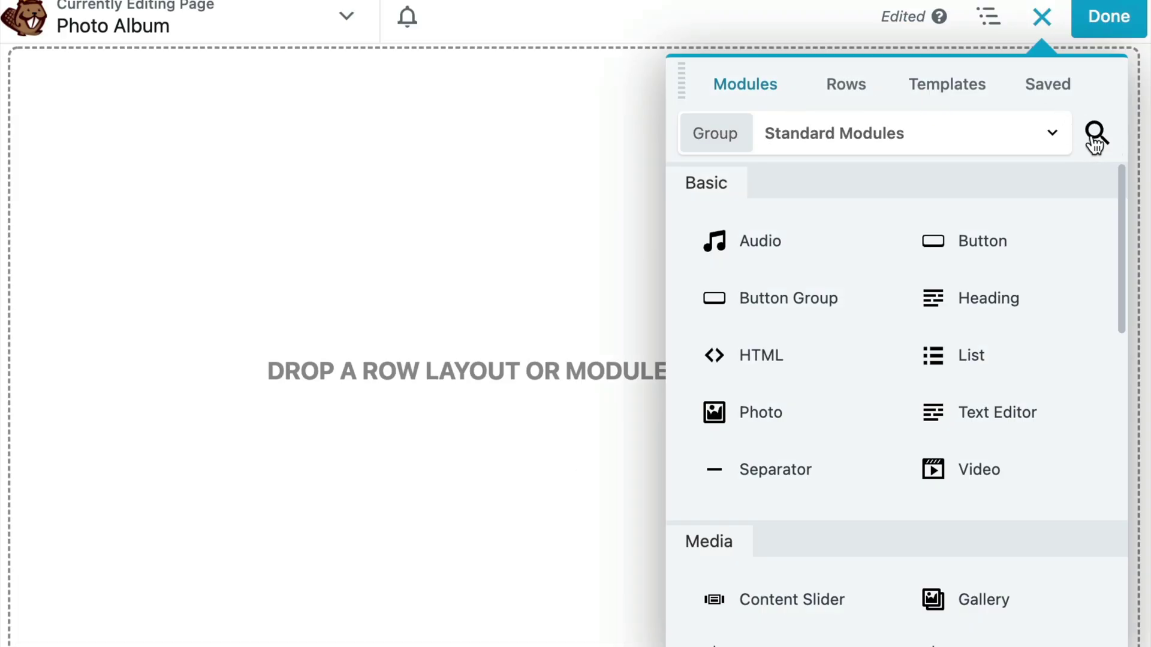
Step: Search modules for 'album' and place the Album module on the empty page
click(1098, 140)
text(album)
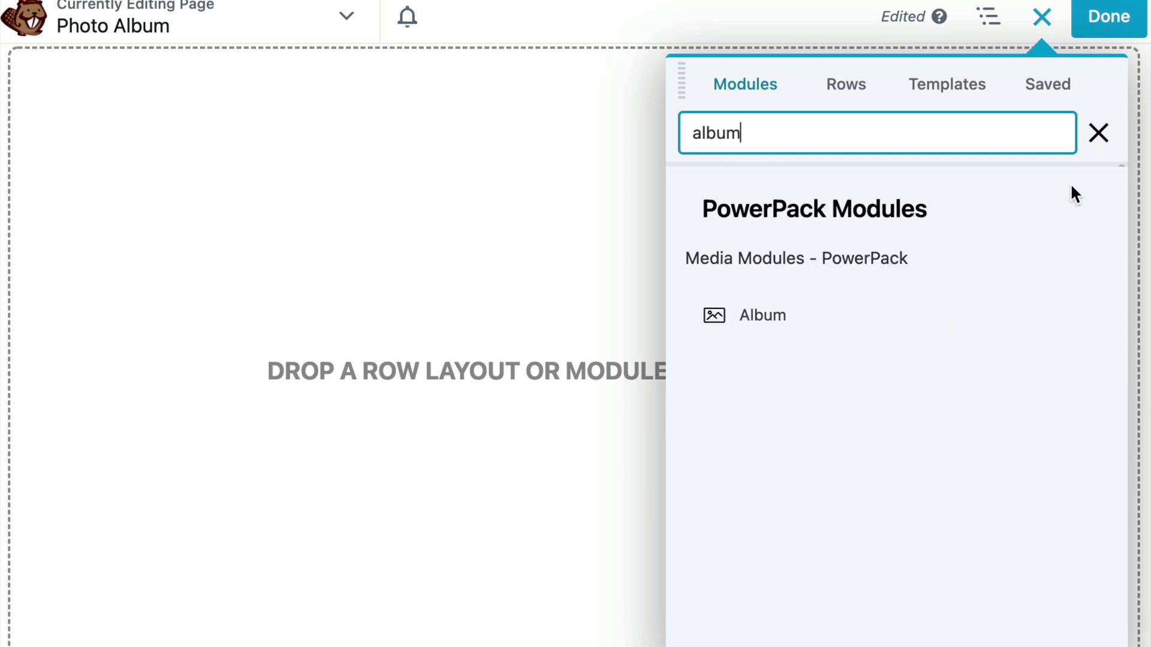
drag(832, 315, 509, 144)
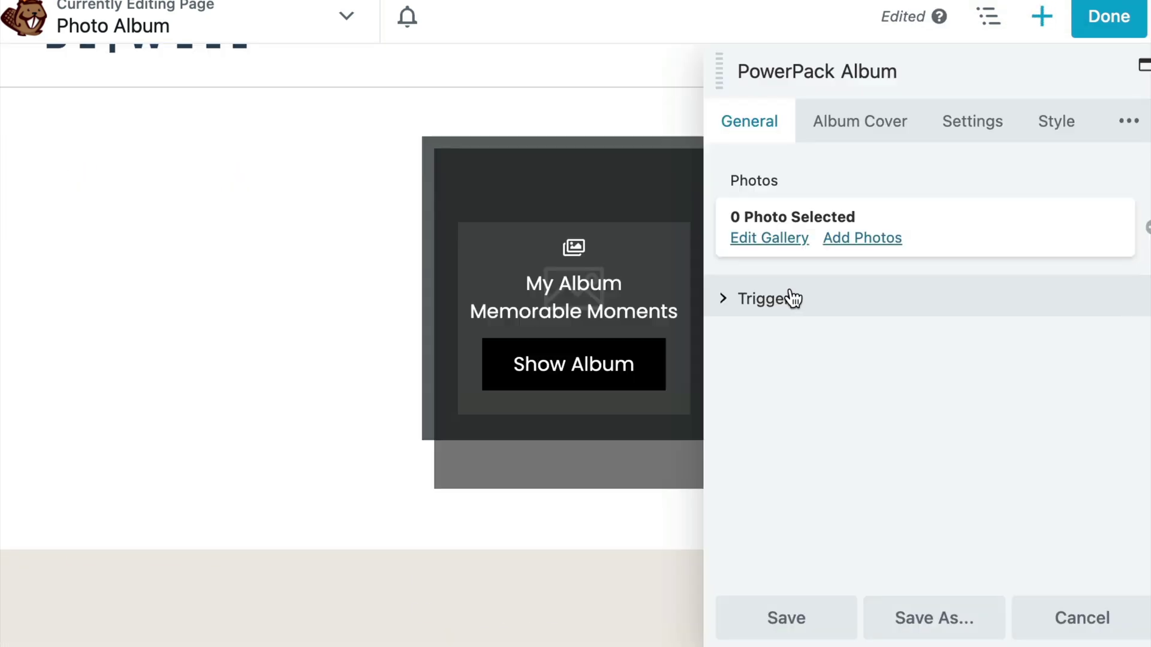
Step: Add the potted plant, meditating woman, quote and hanging plant images to the album gallery
click(788, 247)
click(629, 338)
click(404, 468)
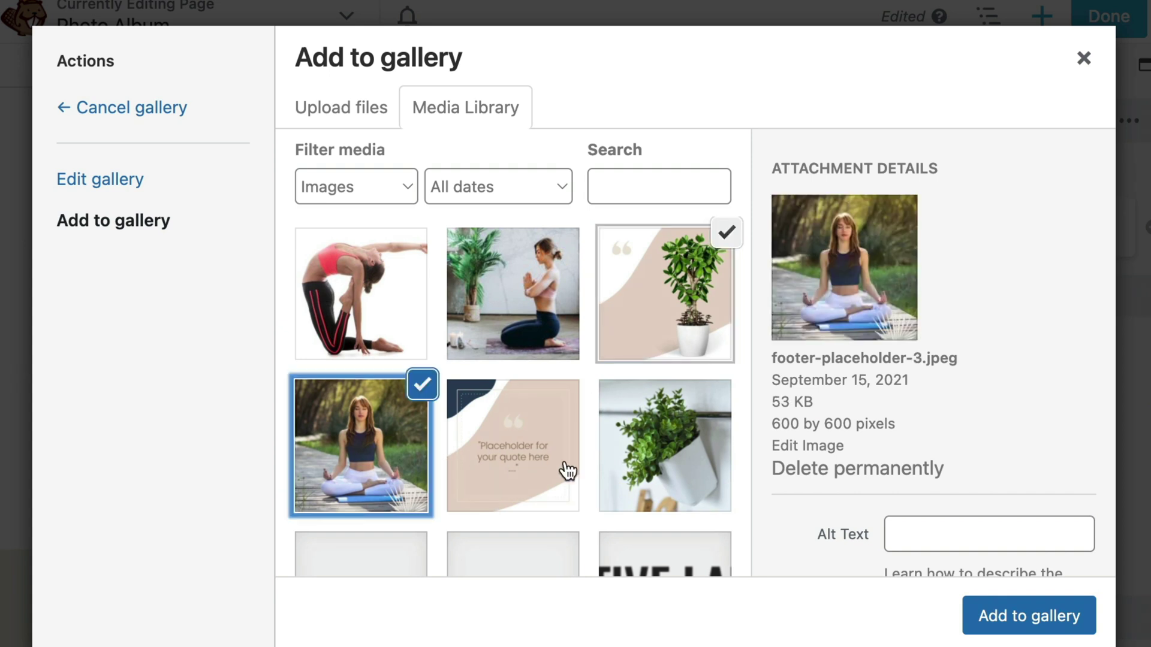
click(568, 471)
click(663, 449)
click(1028, 615)
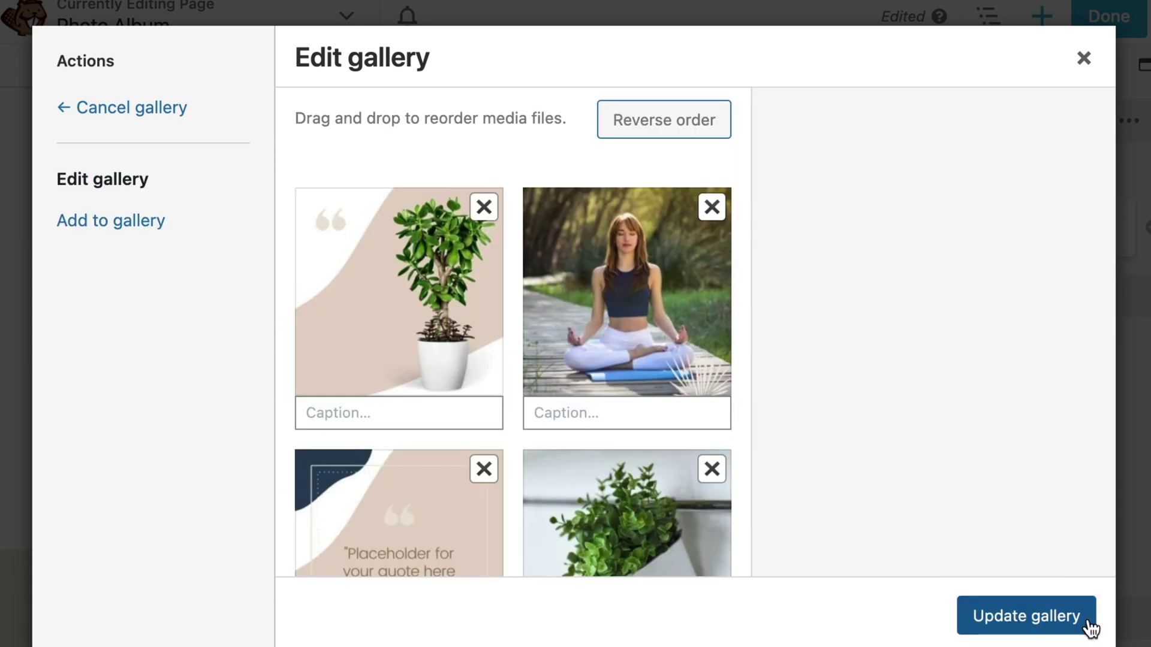
Step: Save the four photos to the gallery and keep Album Cover as the trigger instead of Button
click(1028, 616)
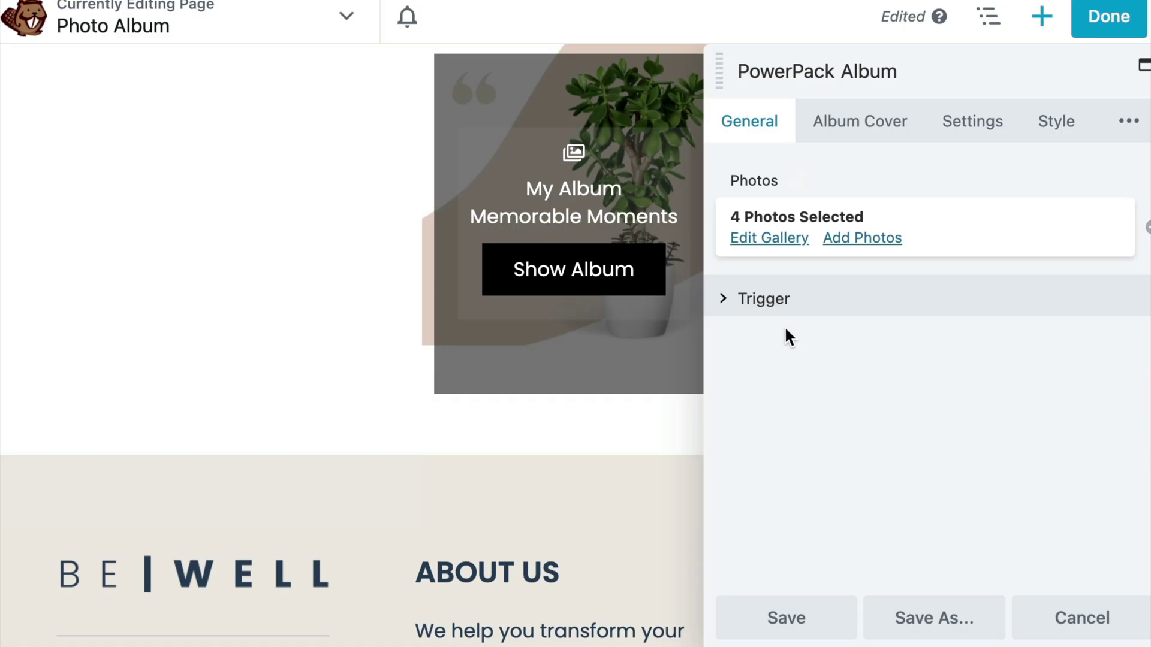
click(819, 307)
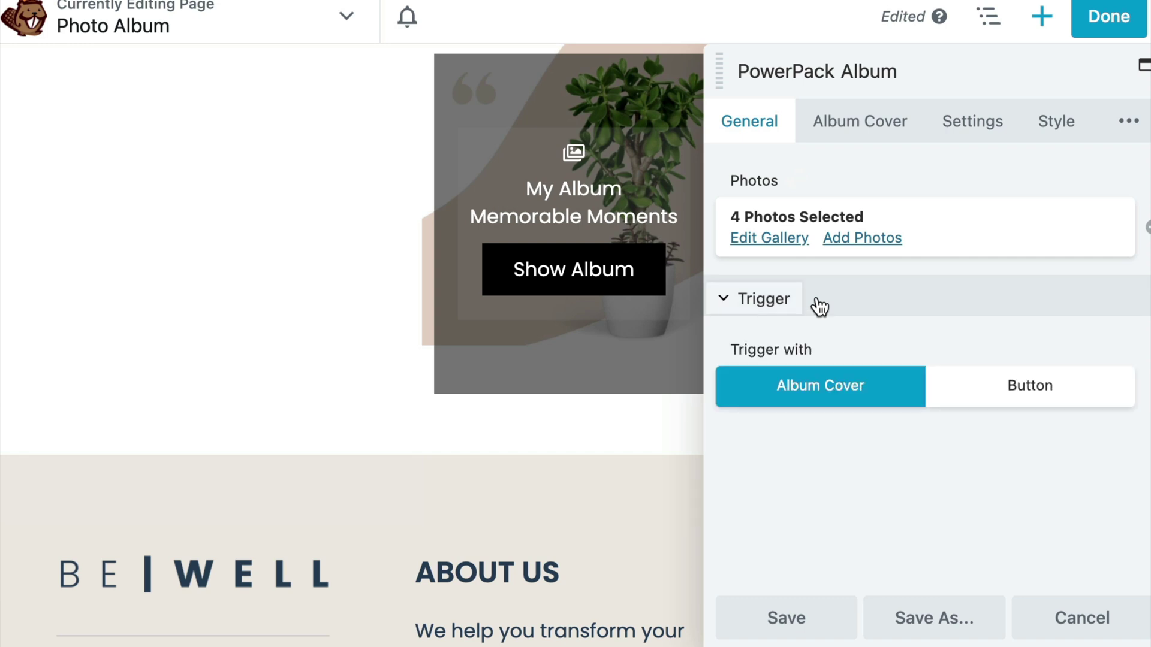
click(982, 398)
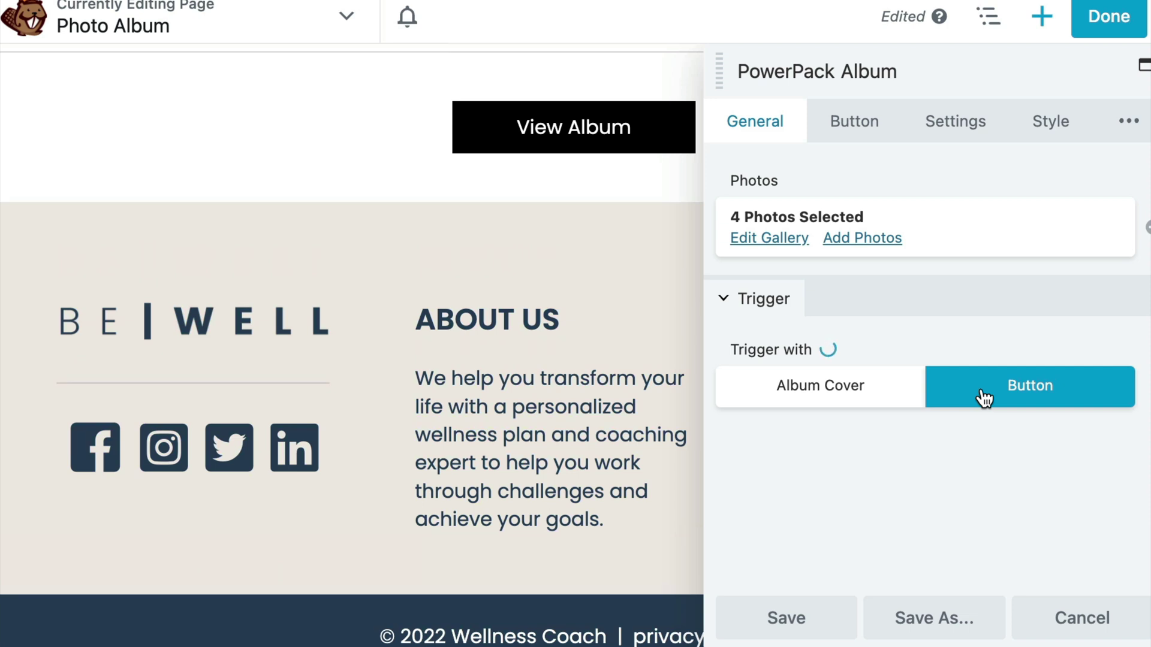
scroll(507, 274, up, 3)
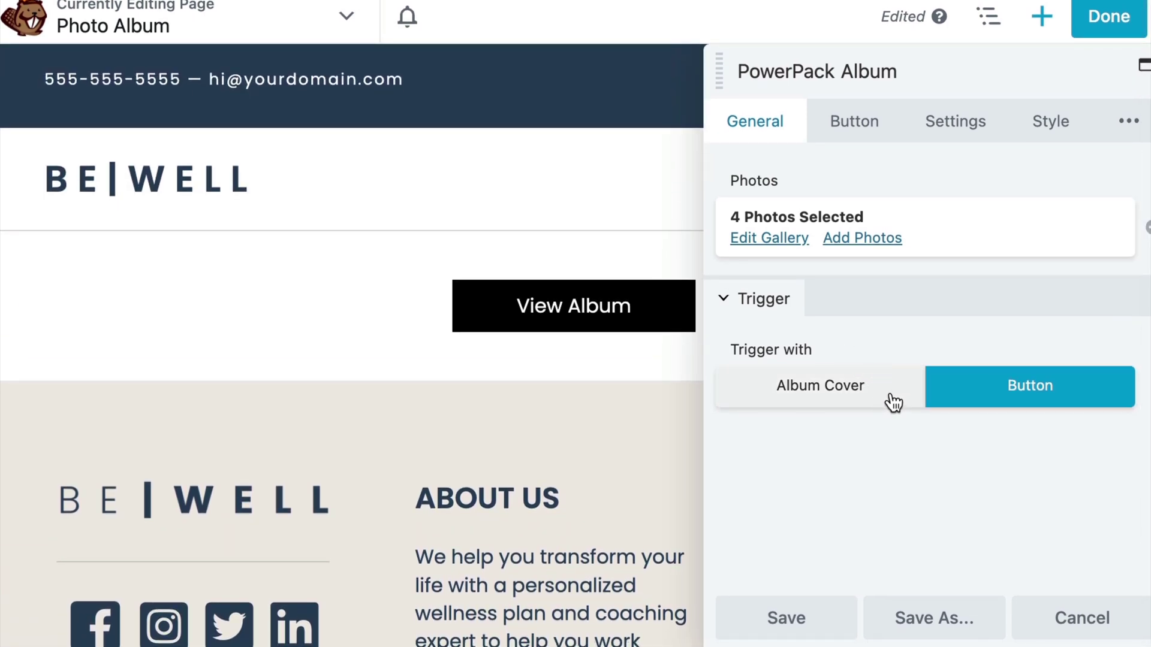
click(896, 401)
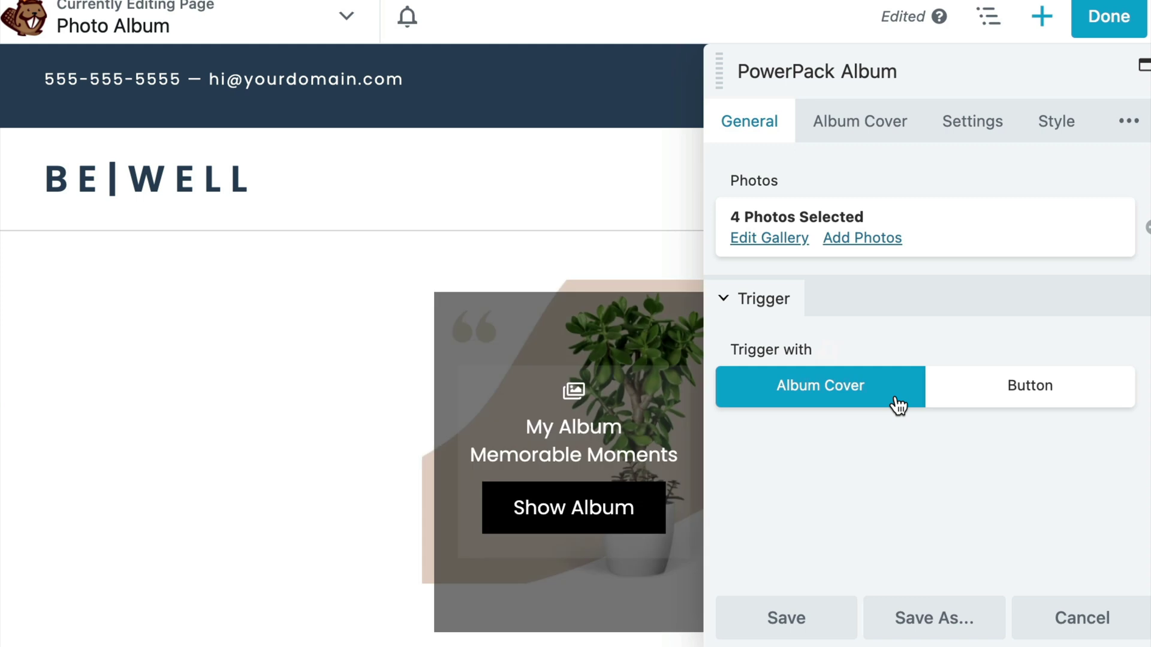
Step: Set a custom cover image using the yoga photo at 300 × 300 px
click(907, 133)
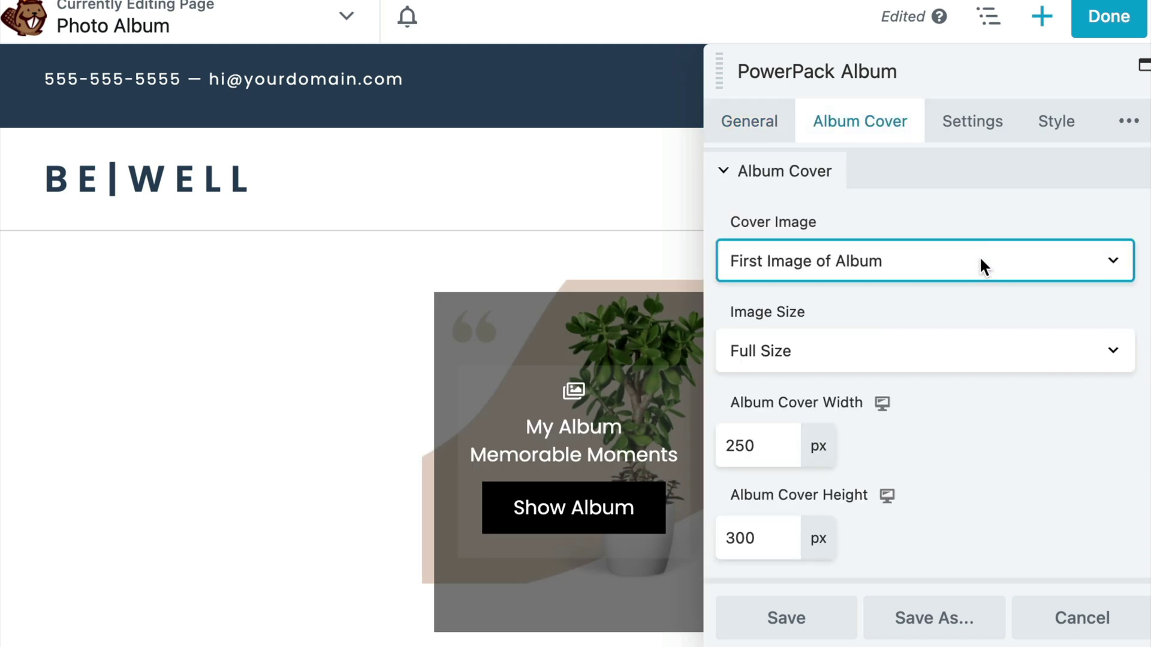
click(1012, 272)
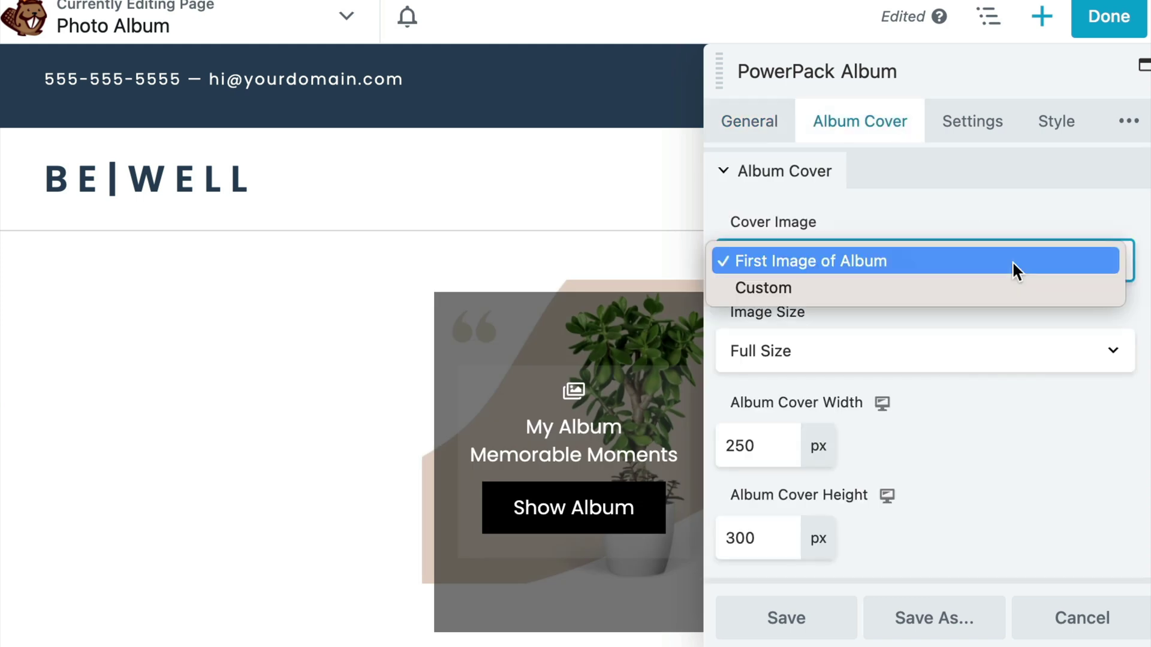
click(944, 286)
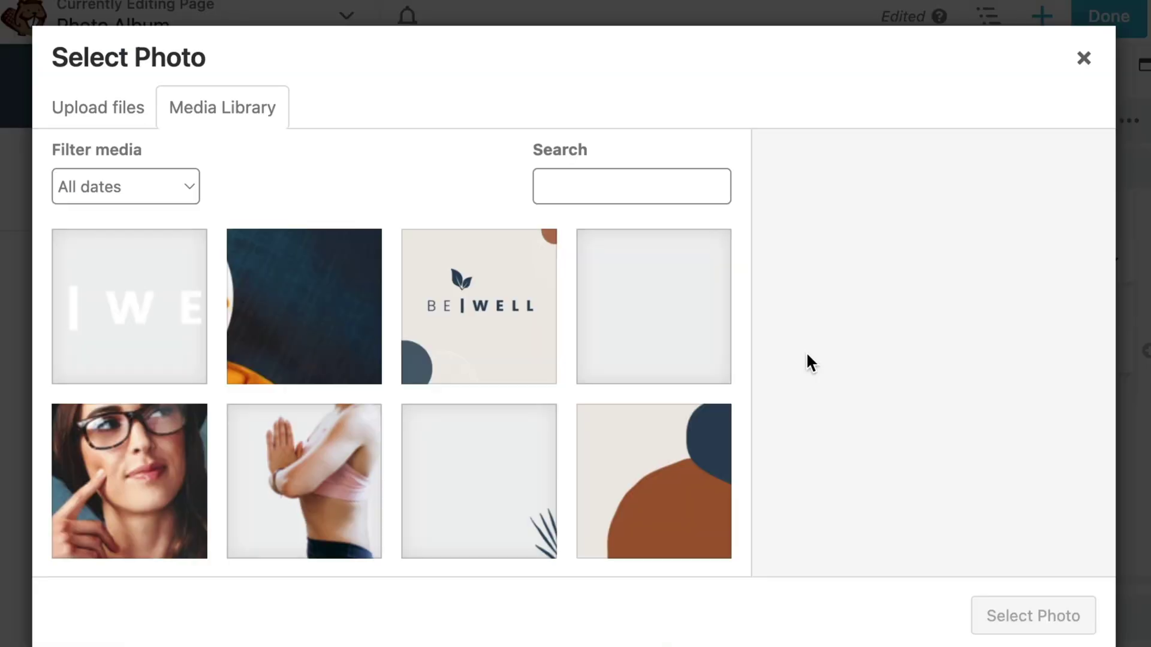
click(499, 343)
click(1062, 616)
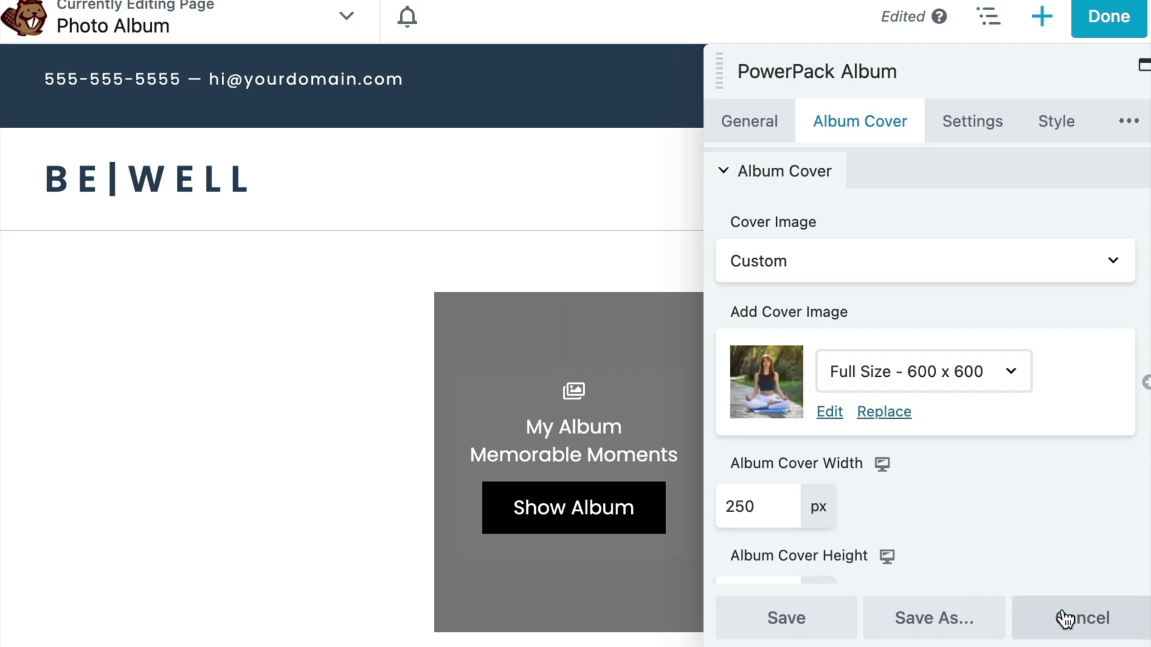
drag(757, 443, 708, 443)
text(300)
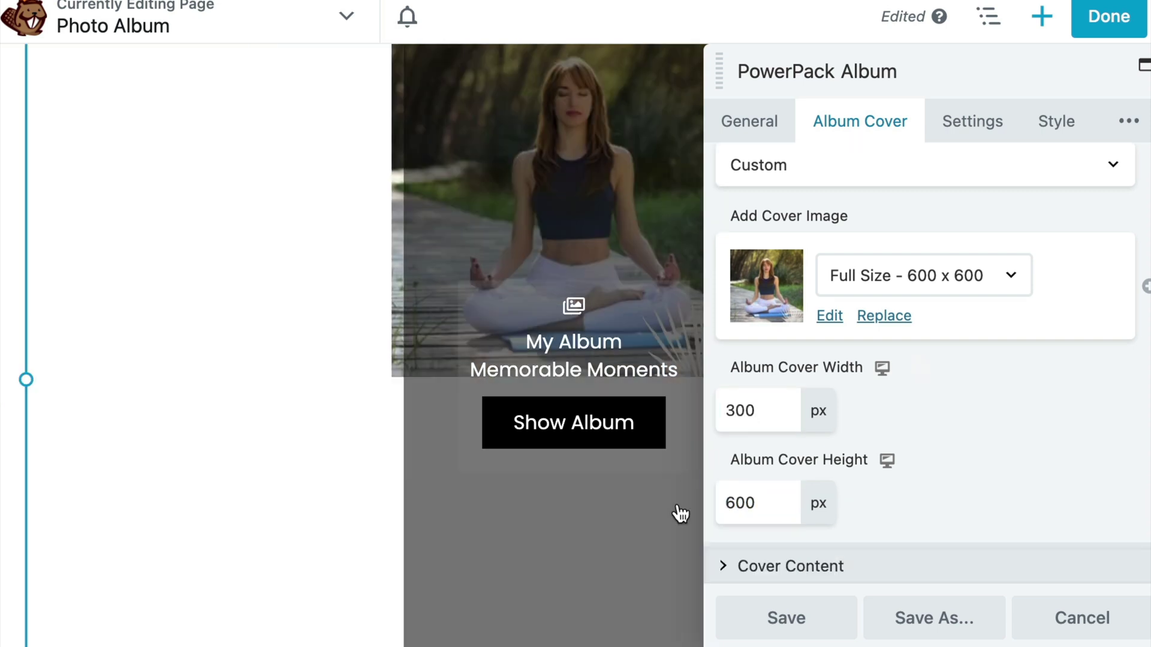
drag(768, 503, 693, 514)
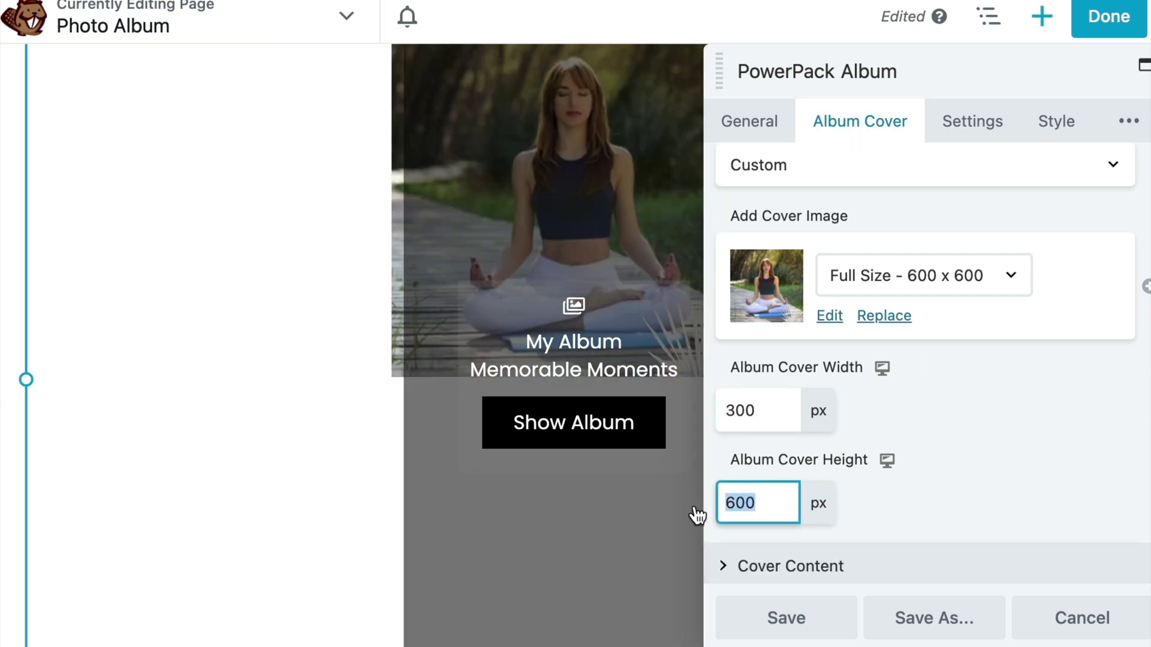
text(300)
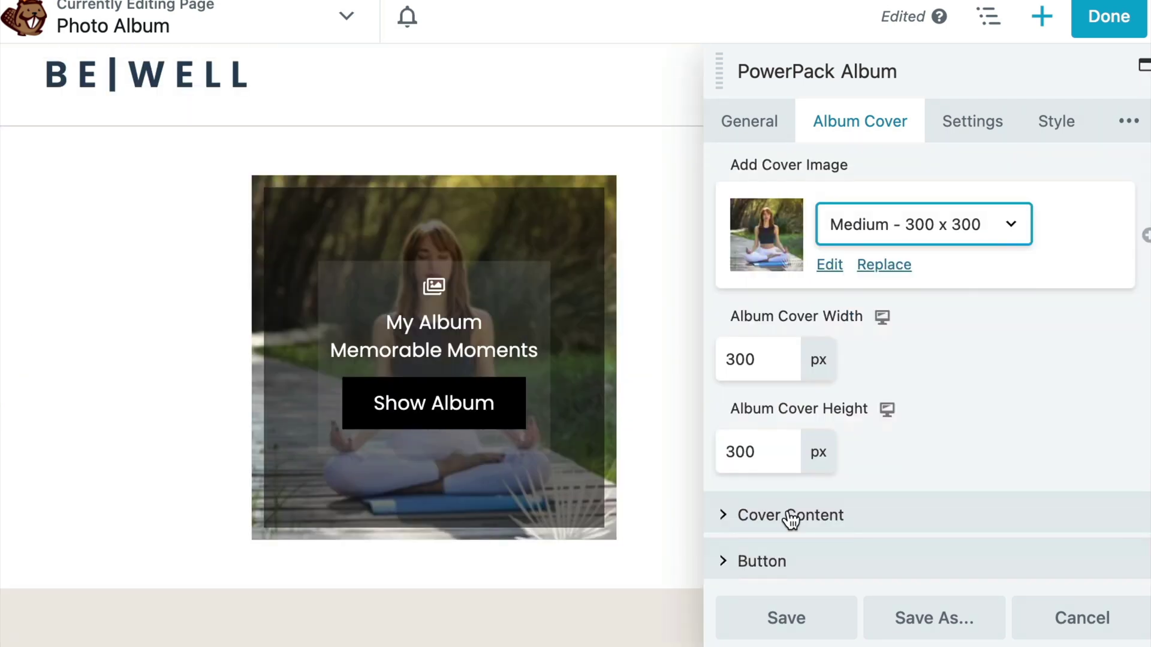
Step: Set Show Button to No so the cover has no Show Album button
click(758, 515)
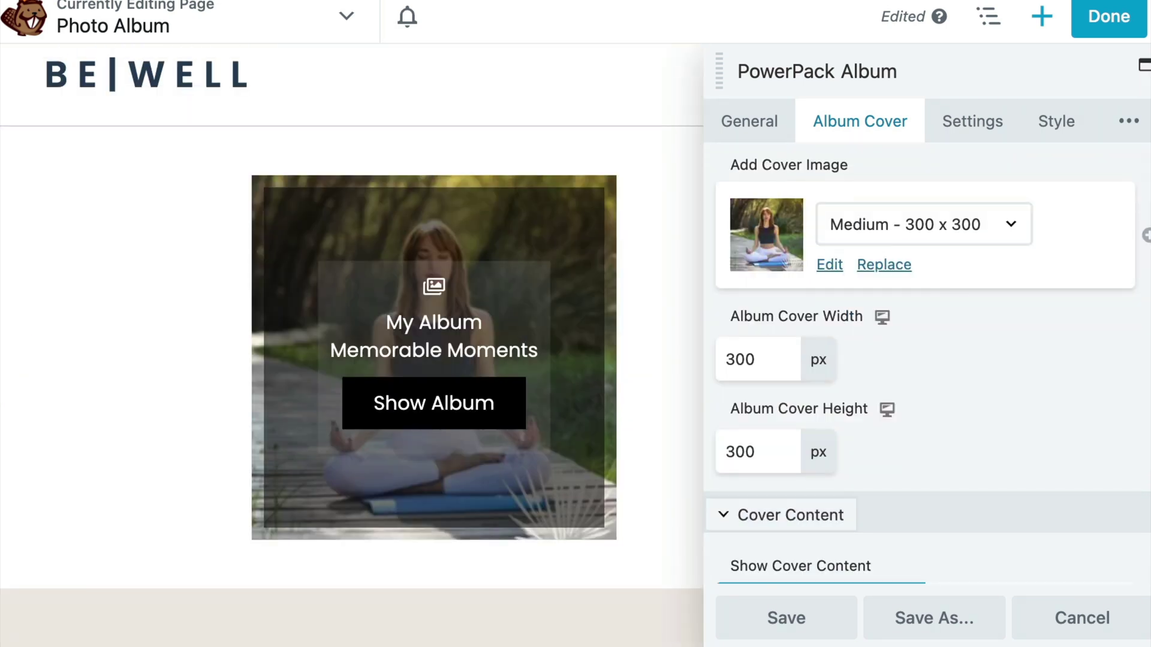
scroll(927, 360, down, 2)
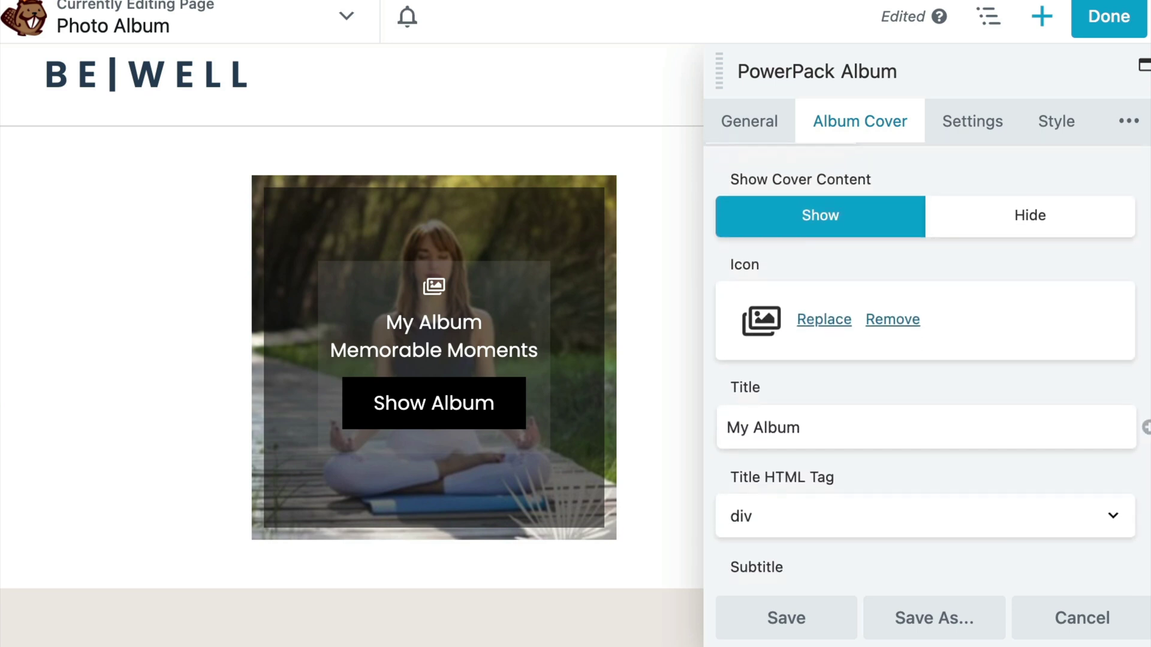
scroll(809, 558, down, 4)
click(809, 557)
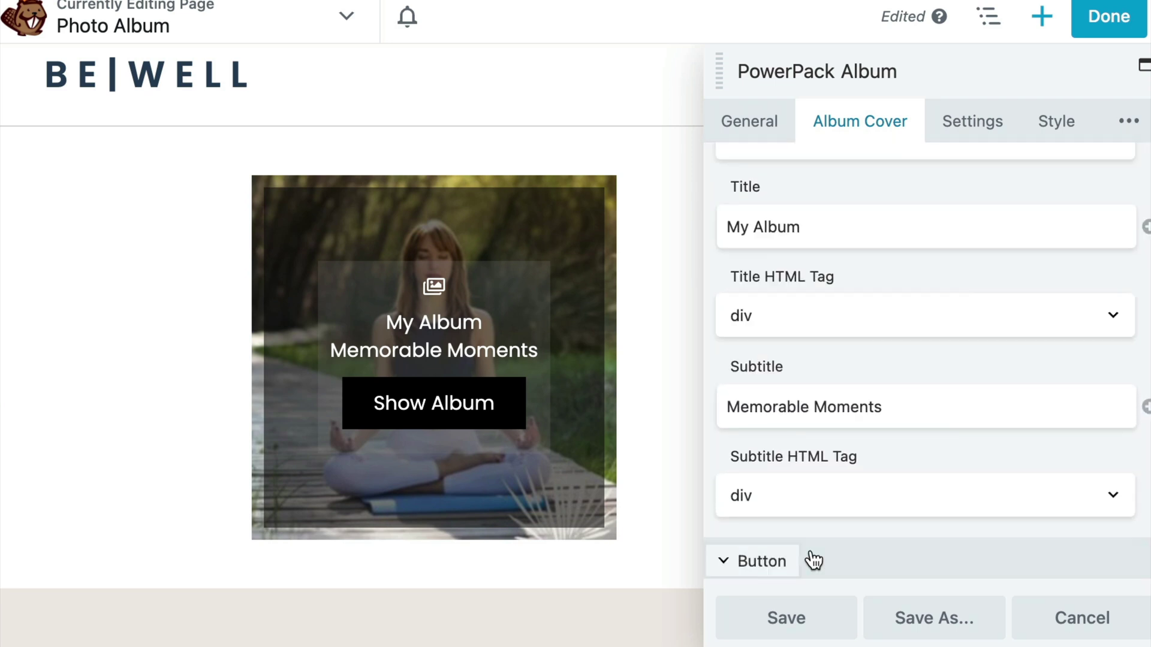
scroll(809, 557, down, 5)
click(1022, 371)
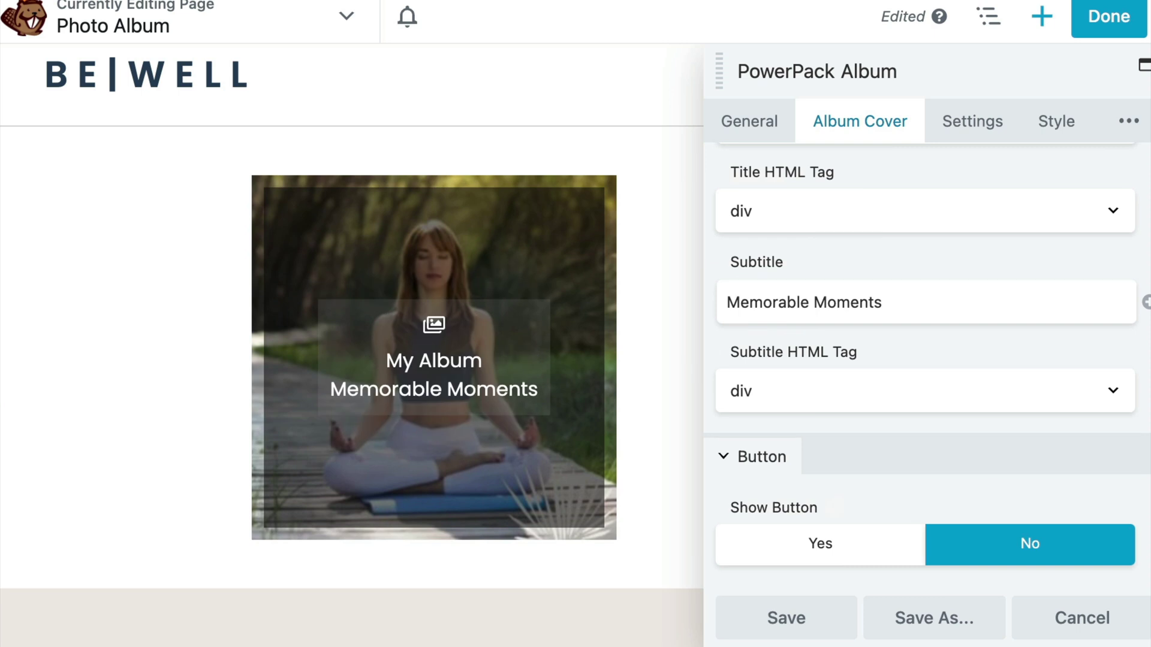
Step: Keep the lightbox caption set to None
click(989, 140)
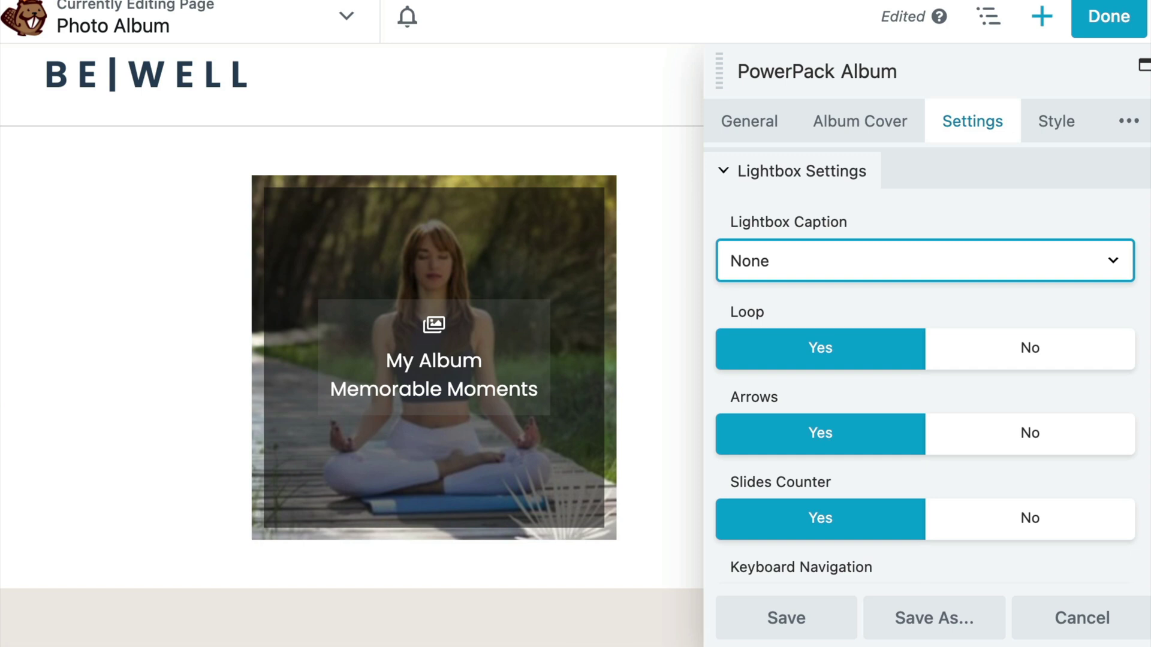
click(1103, 259)
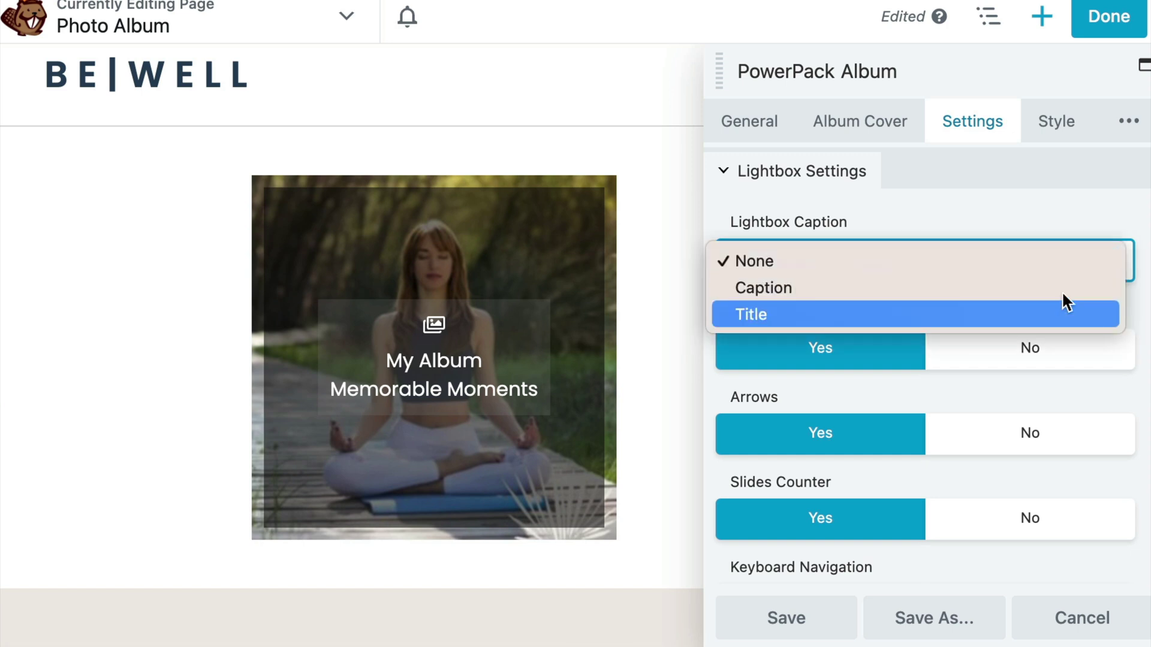
click(1064, 256)
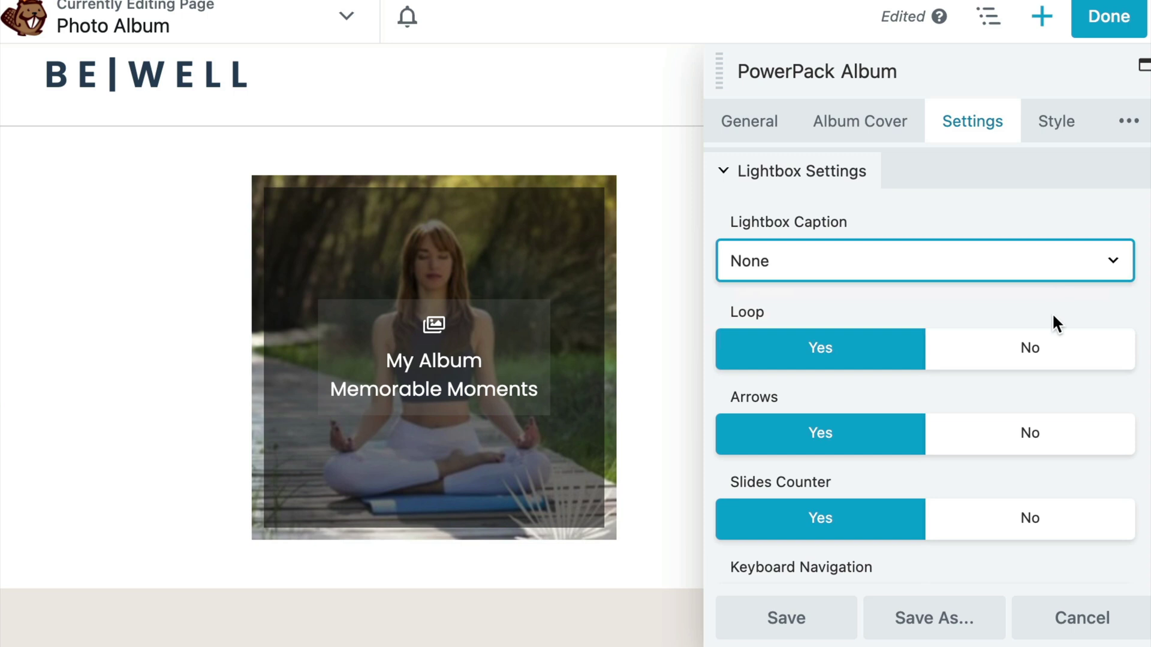
Step: Keep Zoom as the open/close animation and Fade as the transition effect
scroll(1054, 318, down, 3)
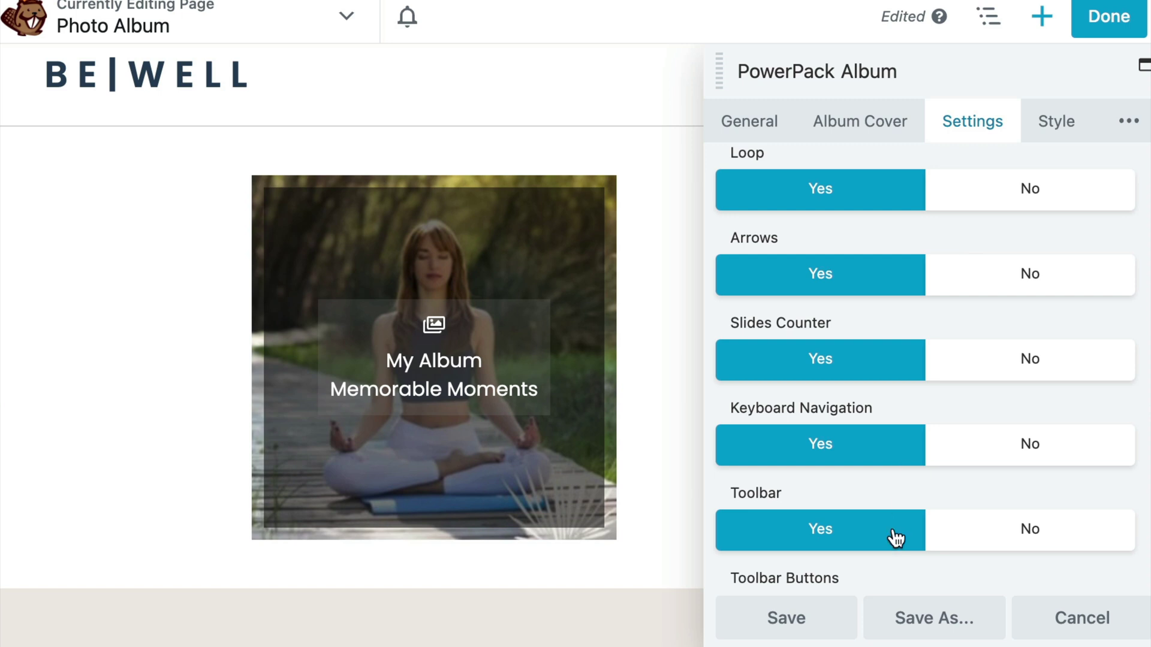
scroll(895, 538, down, 8)
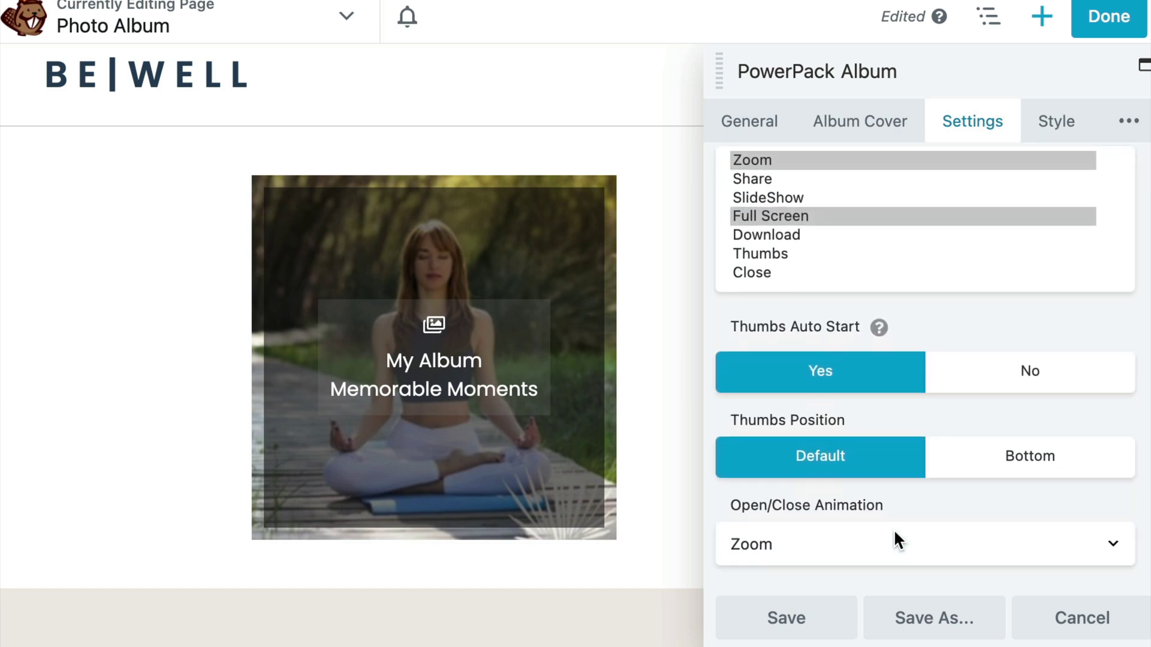
scroll(893, 529, down, 3)
click(1088, 377)
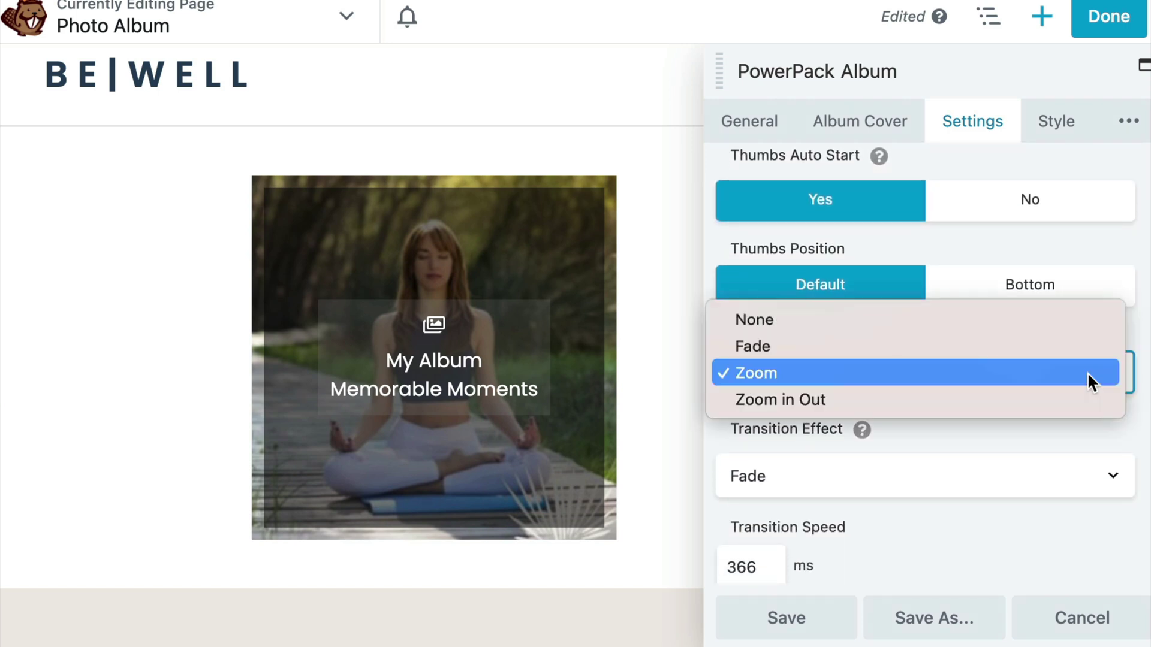
click(1074, 371)
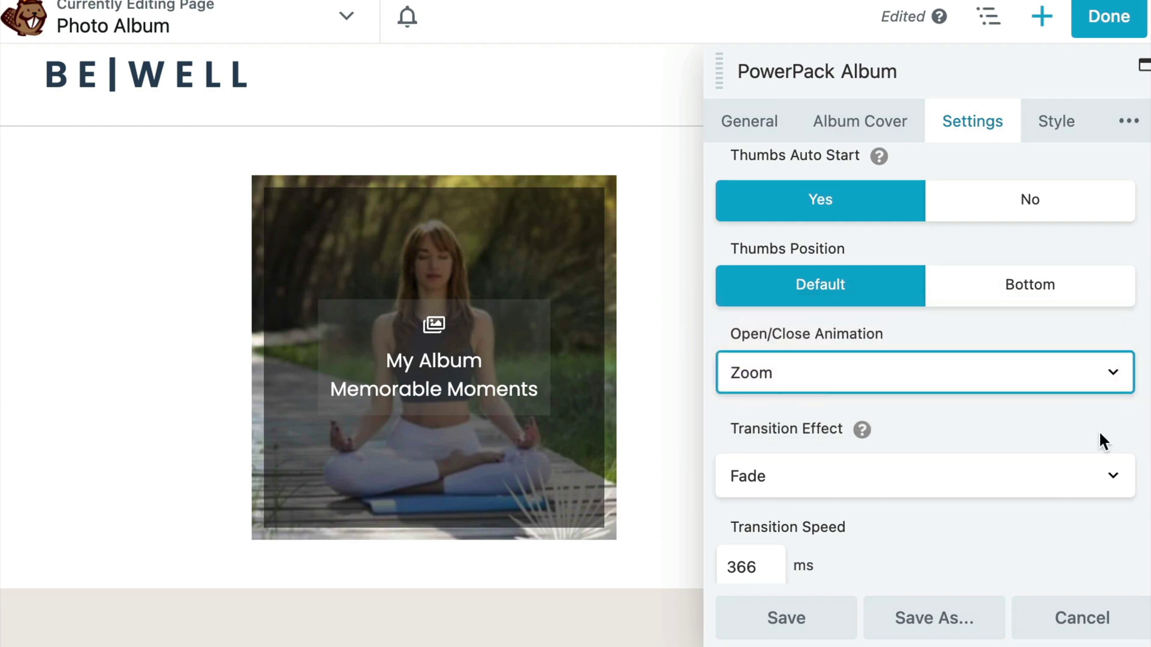
click(1100, 476)
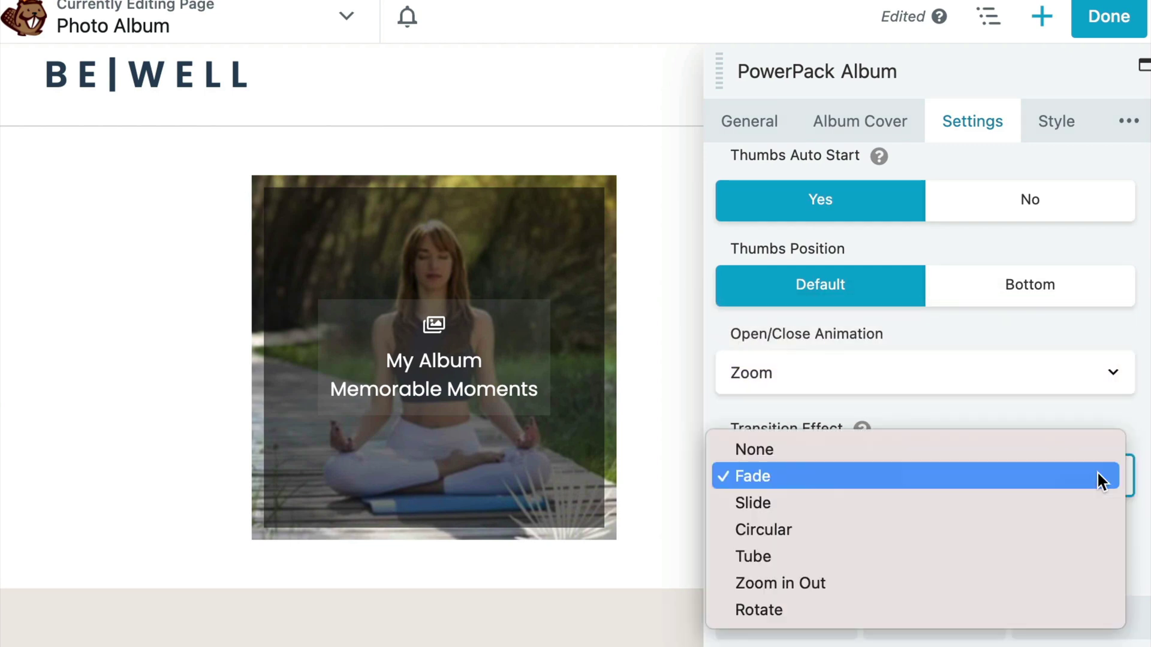
click(1018, 476)
click(1055, 126)
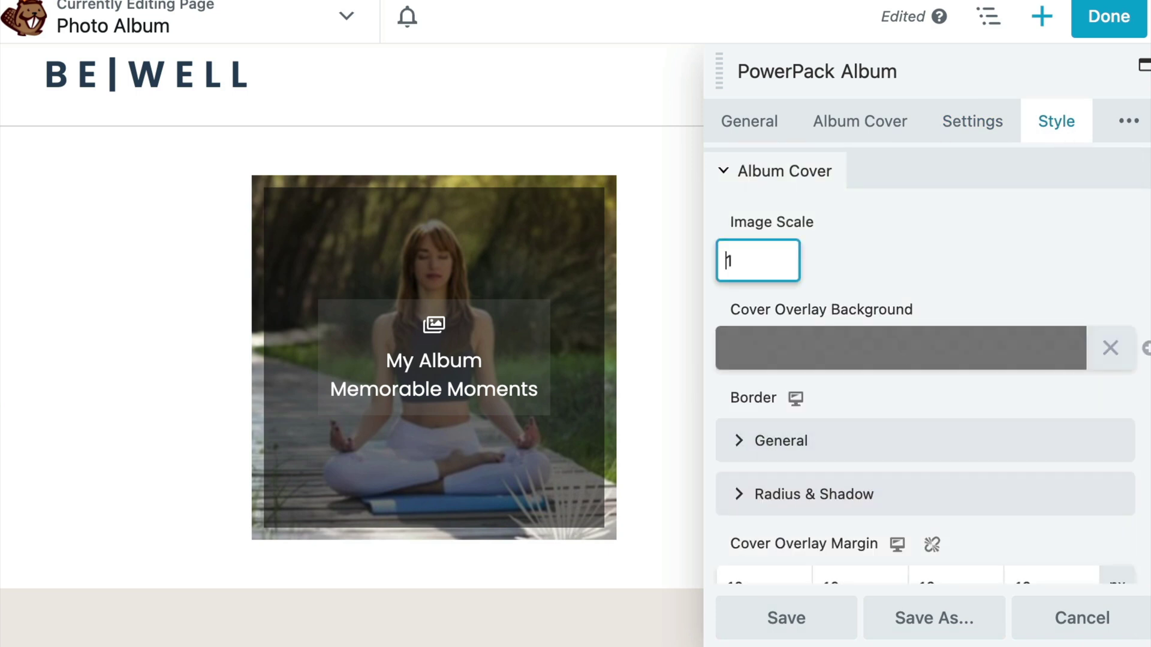
Step: Expand Album Cover on Hover to view image scale 1 and 10 px overlay margins
scroll(926, 366, down, 2)
scroll(927, 366, down, 3)
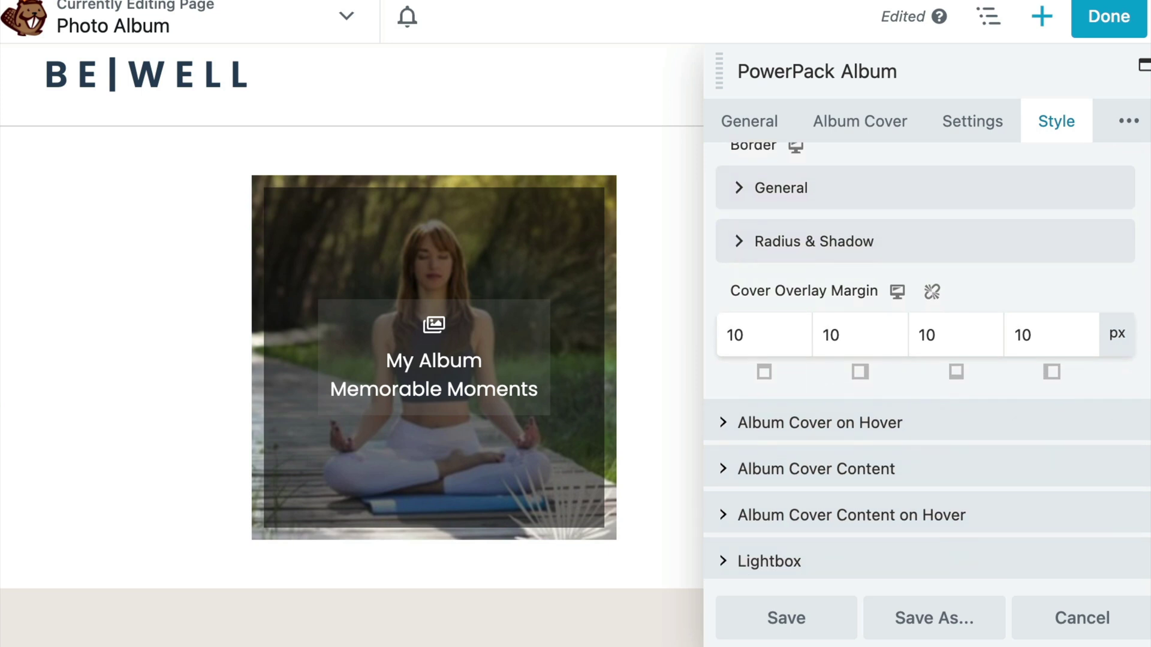
click(934, 433)
scroll(970, 497, down, 4)
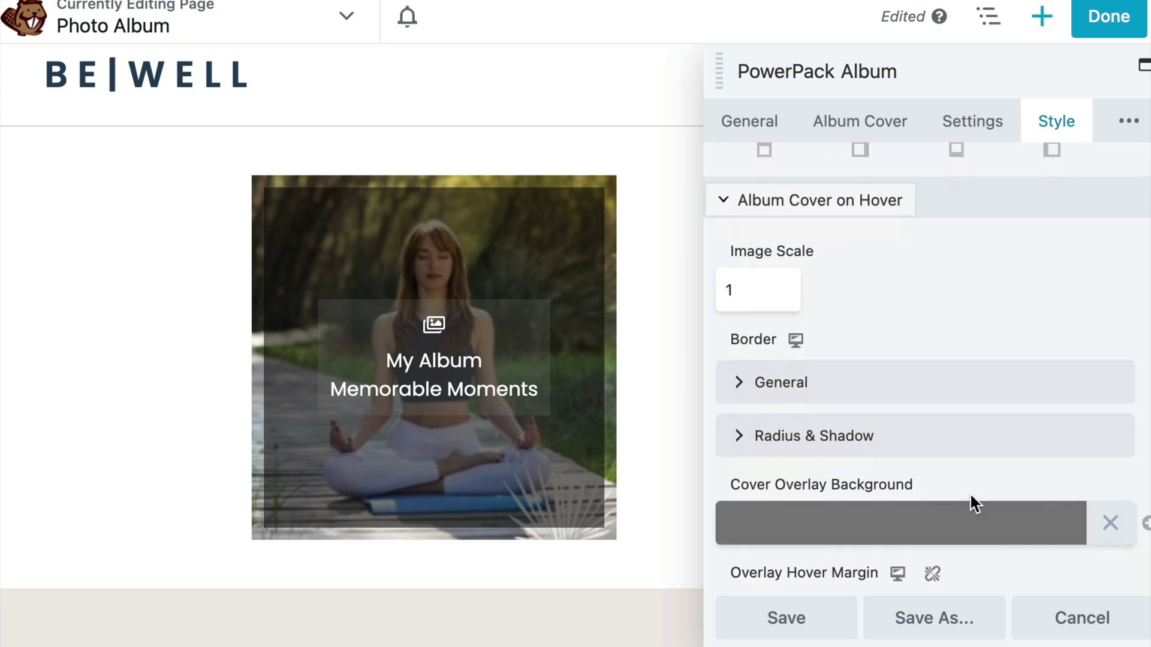
scroll(970, 497, down, 3)
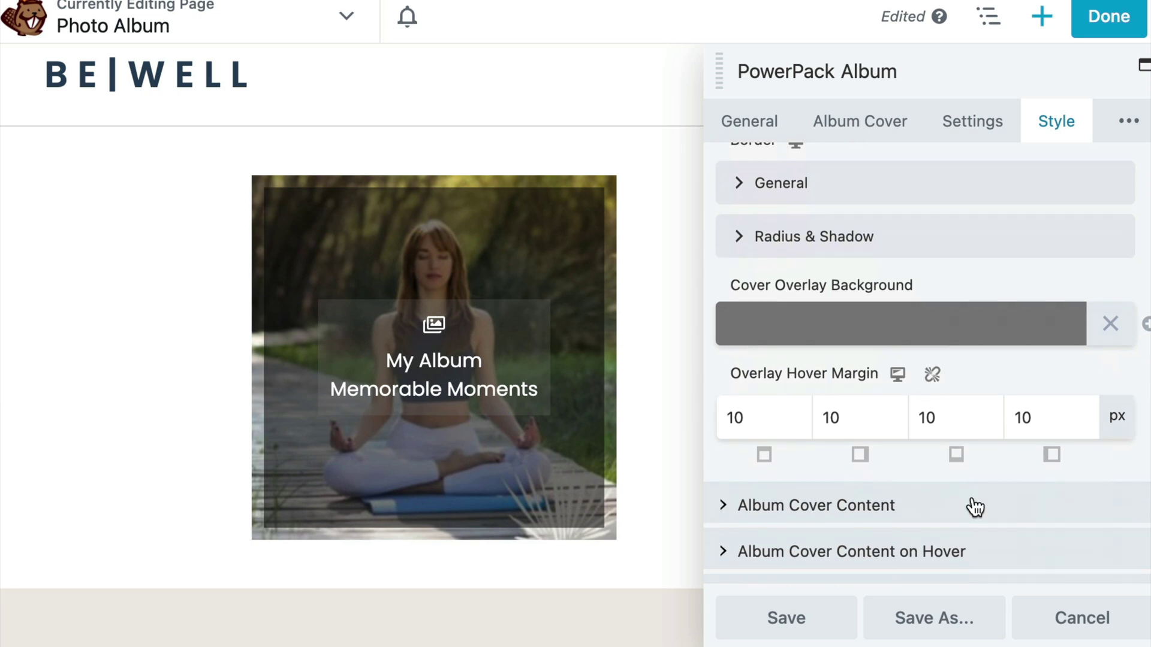